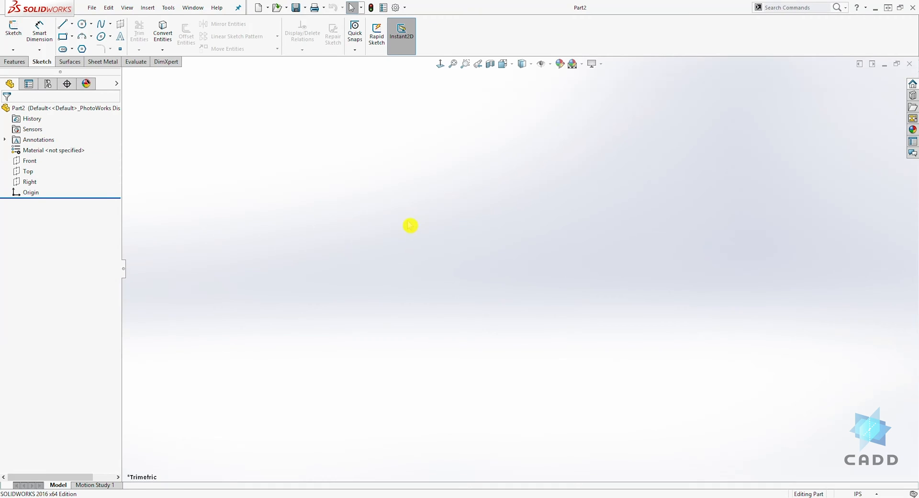
Step: Start a sketch on the Front plane and draw a corner rectangle above and left of the origin
{"action": "left_click", "coordinate": [32, 162]}
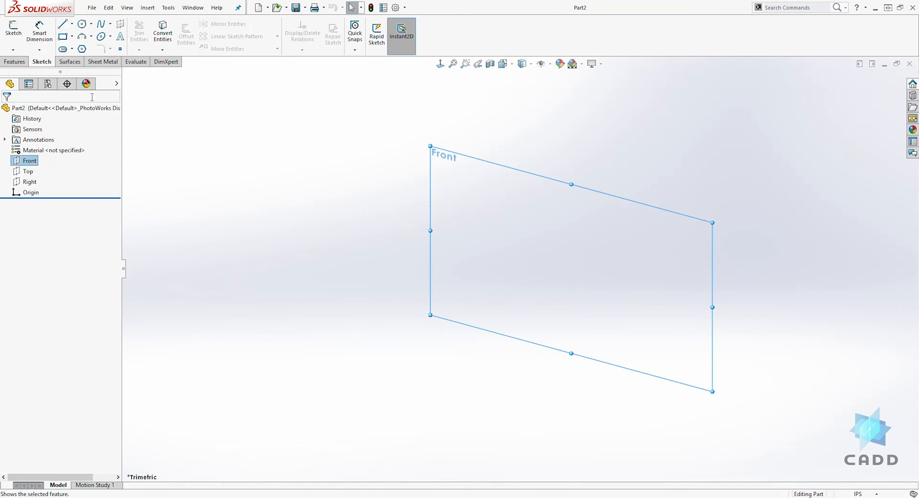
{"action": "left_click", "coordinate": [10, 34]}
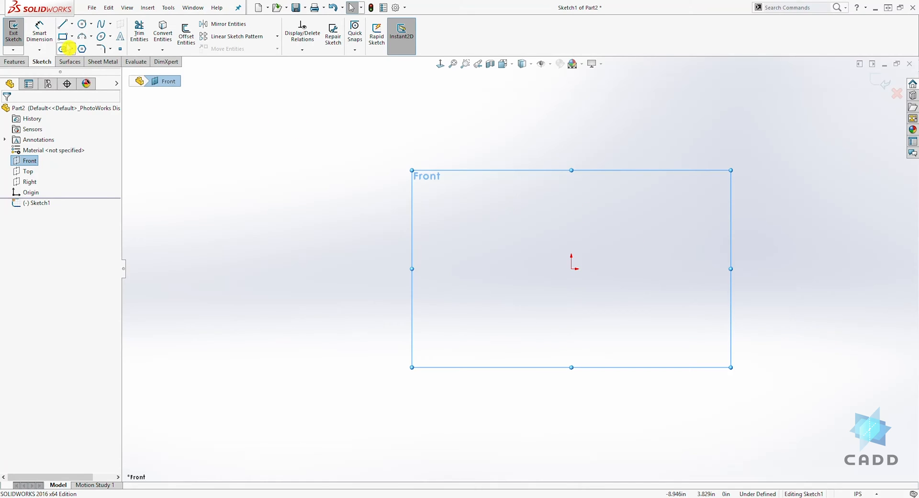
{"action": "left_click", "coordinate": [64, 36]}
{"action": "left_click_drag", "start_coordinate": [332, 171], "coordinate": [473, 297]}
{"action": "key", "text": "Escape"}
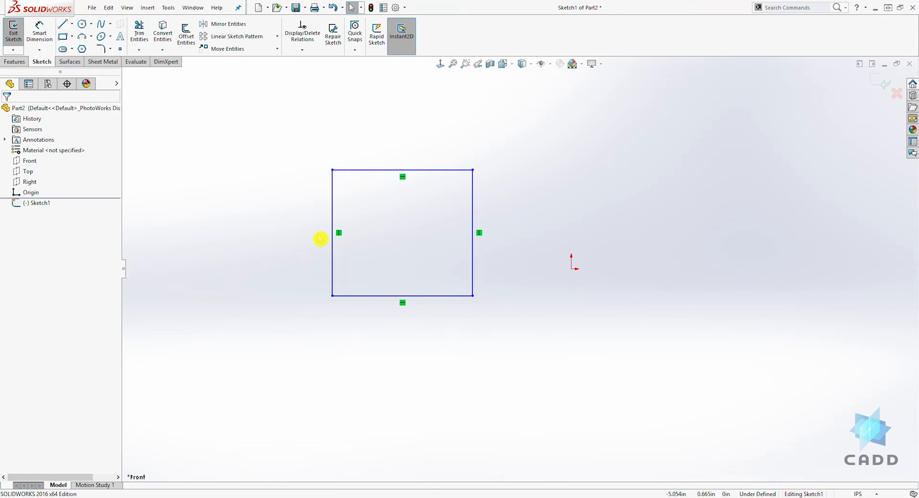
Step: Dimension the rectangle's top edge to 2 in
{"action": "left_click", "coordinate": [40, 33]}
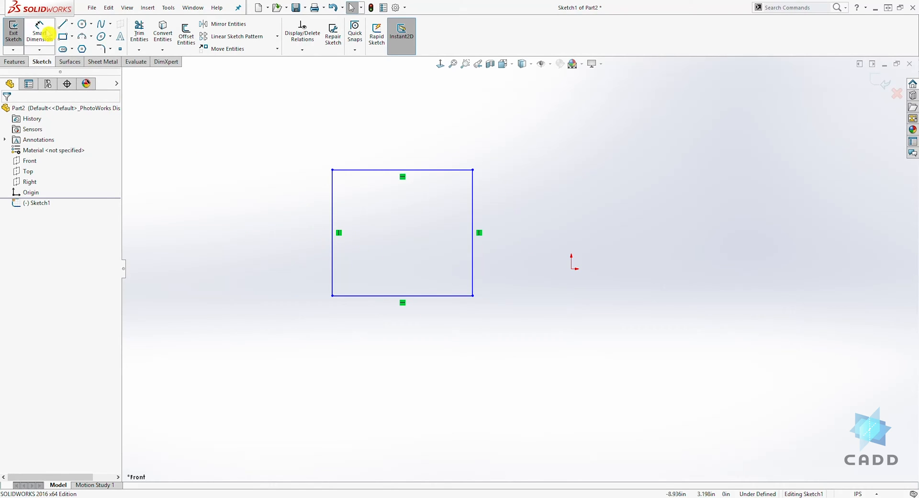
{"action": "left_click", "coordinate": [397, 170]}
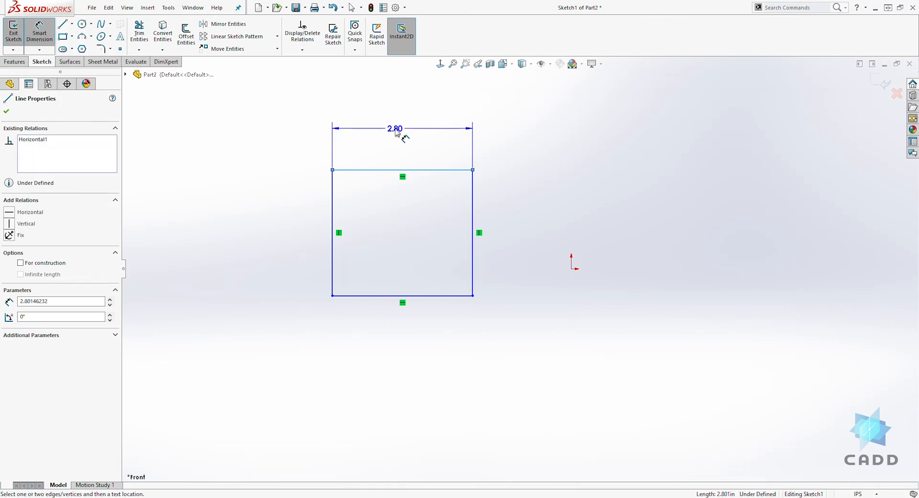
{"action": "left_click", "coordinate": [403, 136]}
{"action": "type", "text": "2"}
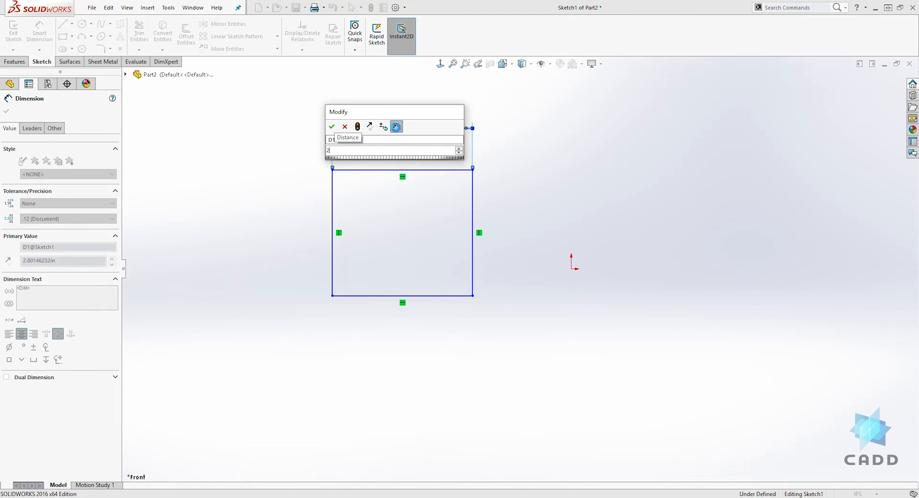
{"action": "key", "text": "Return"}
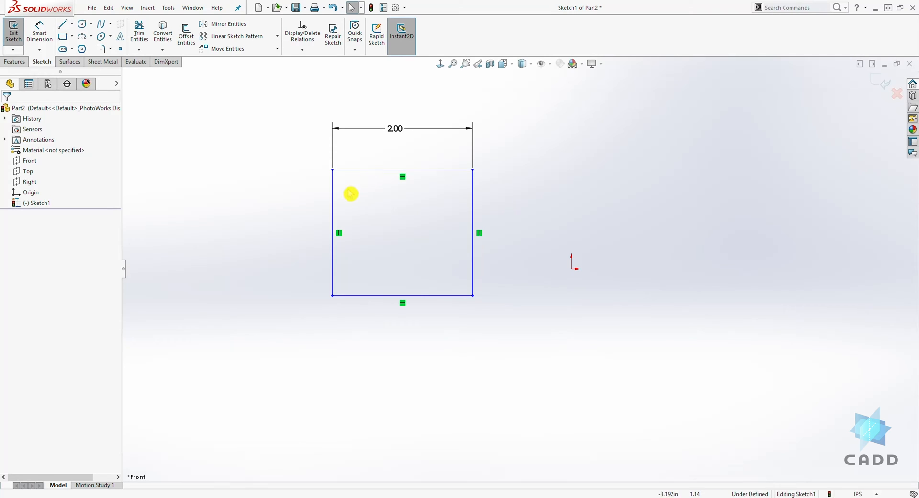
Step: Add an Equal relation between the rectangle's top and left edges to make it a square
{"action": "left_click", "coordinate": [423, 171]}
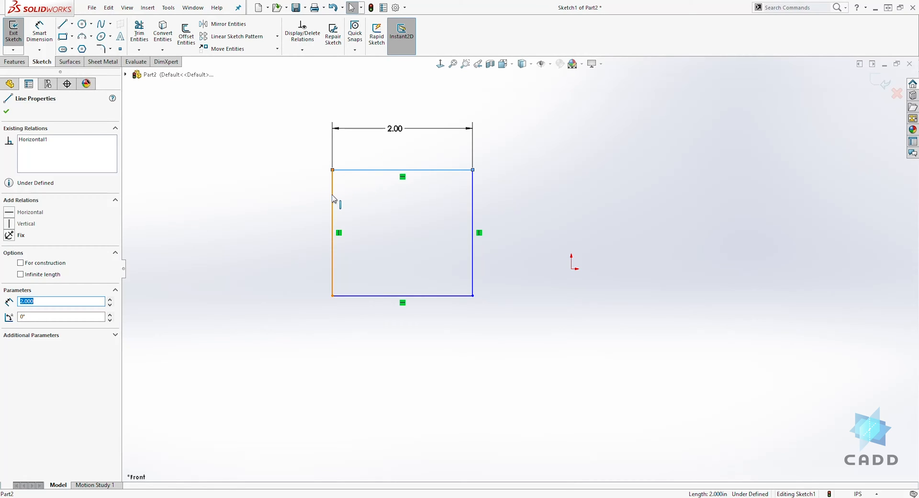
{"action": "left_click", "coordinate": [333, 198], "text": "ctrl"}
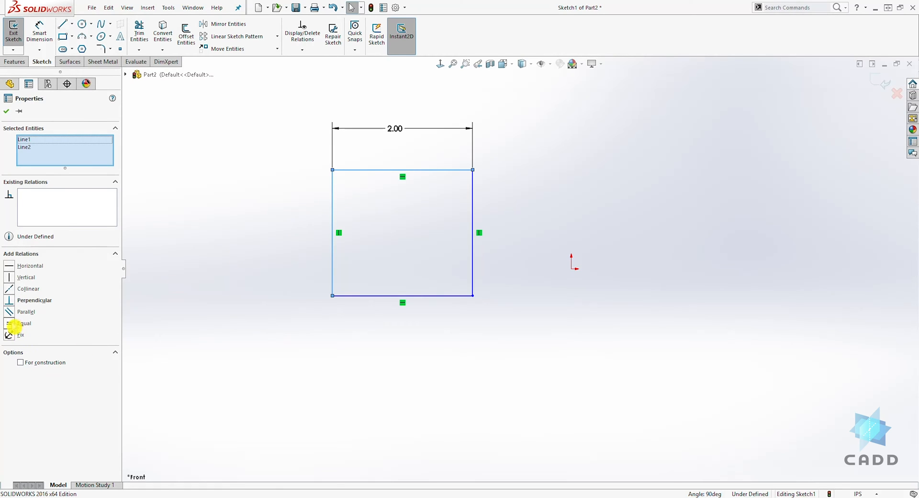
{"action": "left_click", "coordinate": [10, 324]}
{"action": "left_click", "coordinate": [378, 191]}
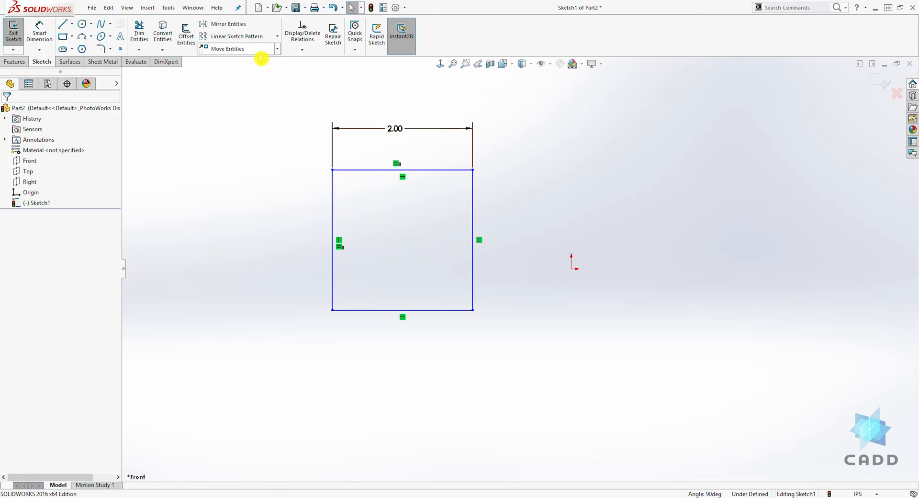
Step: Move the whole square from its lower-left corner to a point up and to the right of the origin
{"action": "left_click", "coordinate": [277, 49]}
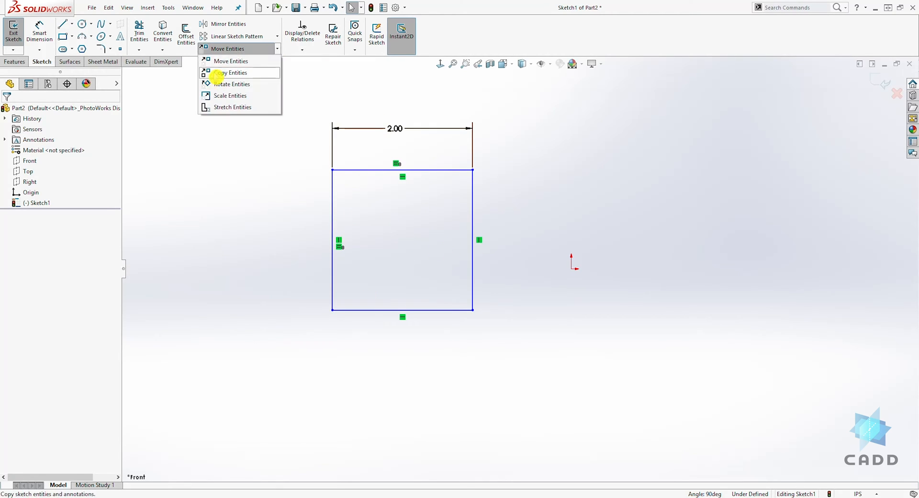
{"action": "left_click", "coordinate": [334, 221]}
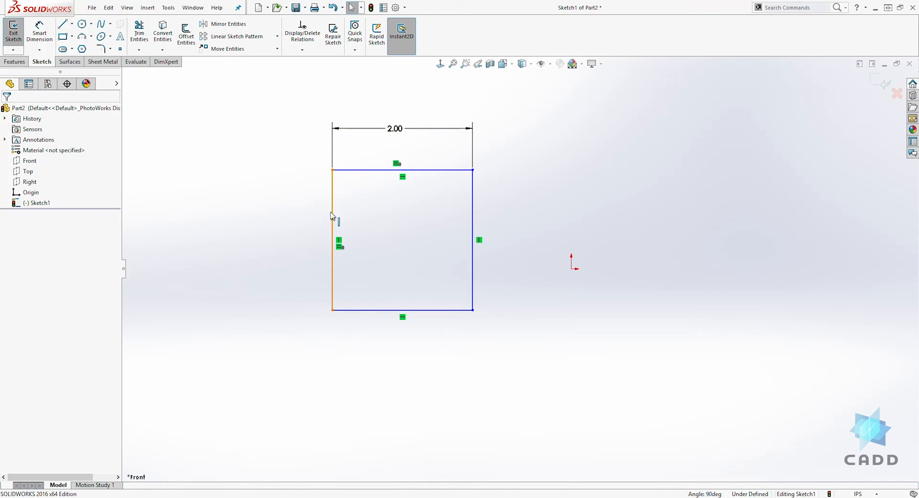
{"action": "left_click", "coordinate": [244, 49]}
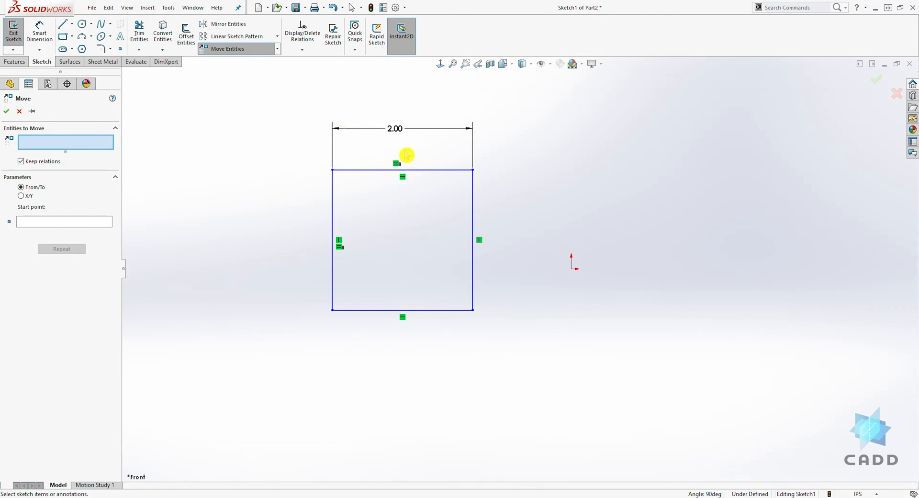
{"action": "mouse_move", "coordinate": [298, 117]}
{"action": "left_mouse_down"}
{"action": "mouse_move", "coordinate": [377, 226]}
{"action": "mouse_move", "coordinate": [504, 361]}
{"action": "left_mouse_up"}
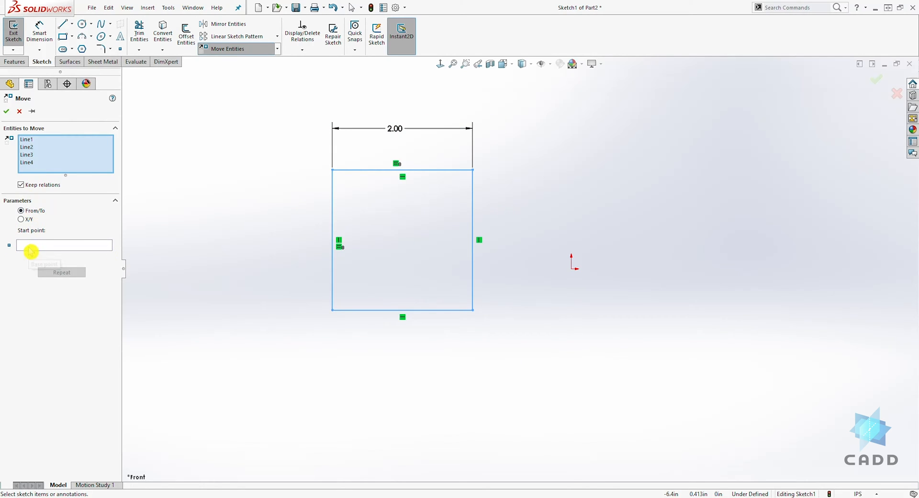
{"action": "left_click", "coordinate": [30, 249]}
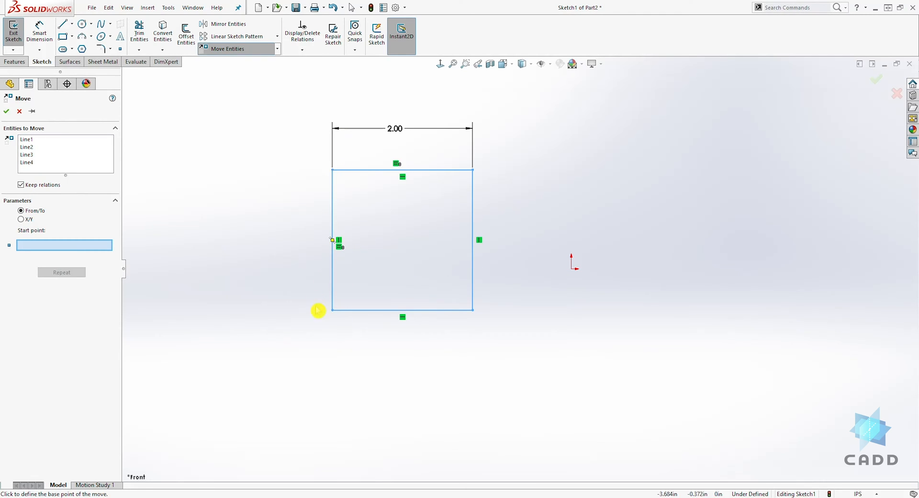
{"action": "left_click", "coordinate": [332, 310]}
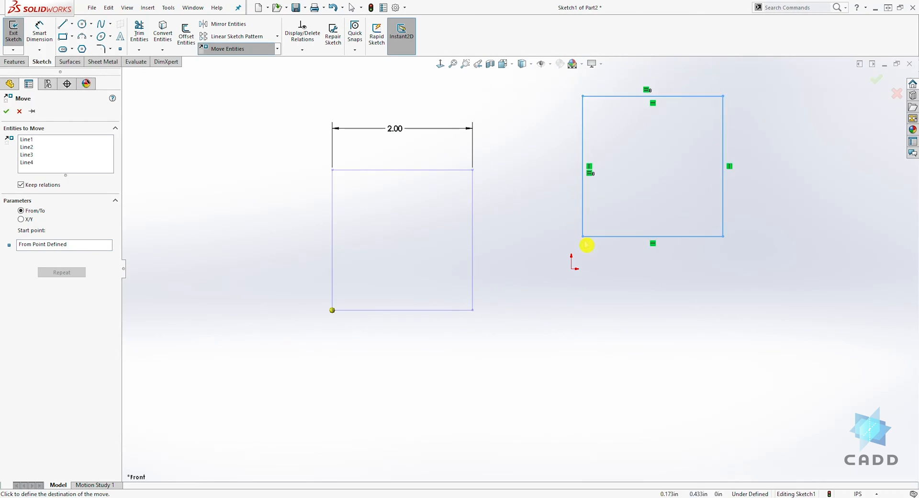
{"action": "left_click", "coordinate": [649, 254]}
Step: Copy the square, using its upper-right corner as the base point, to a new position on the left
{"action": "scroll", "coordinate": [599, 306], "scroll_direction": "up", "scroll_amount": 1}
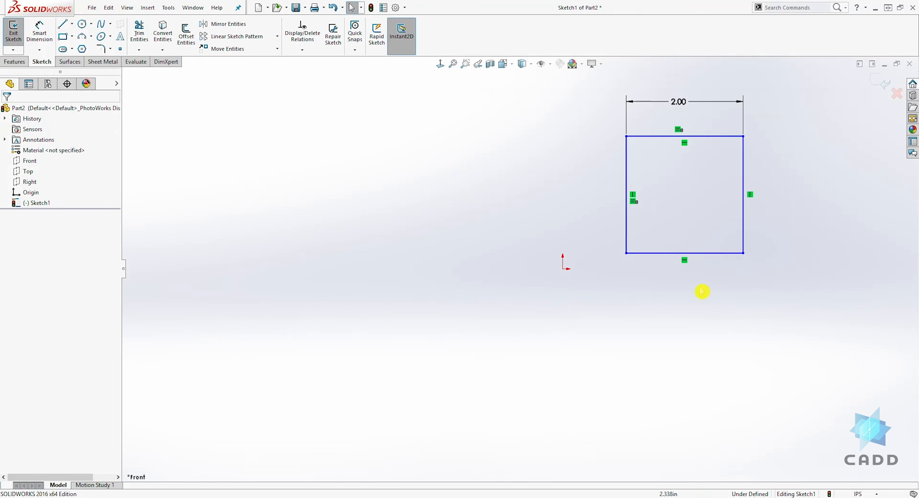
{"action": "scroll", "coordinate": [832, 89], "scroll_direction": "down", "scroll_amount": 1}
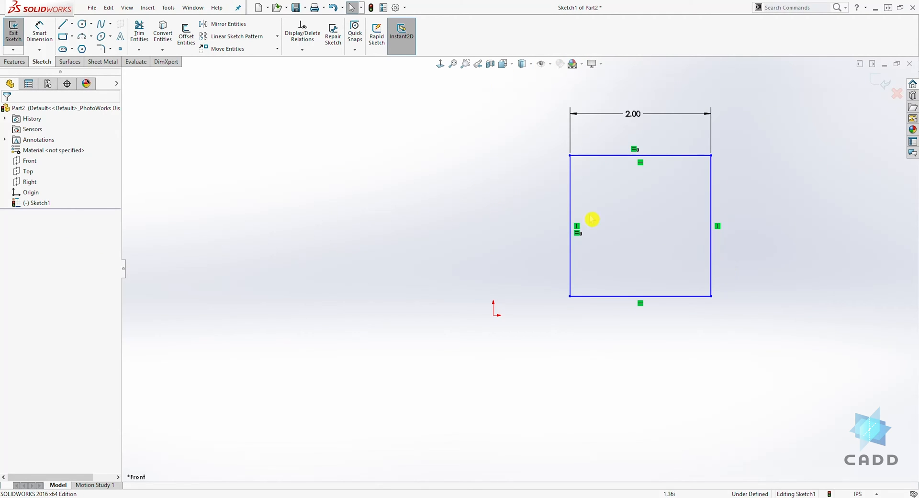
{"action": "left_click", "coordinate": [277, 48]}
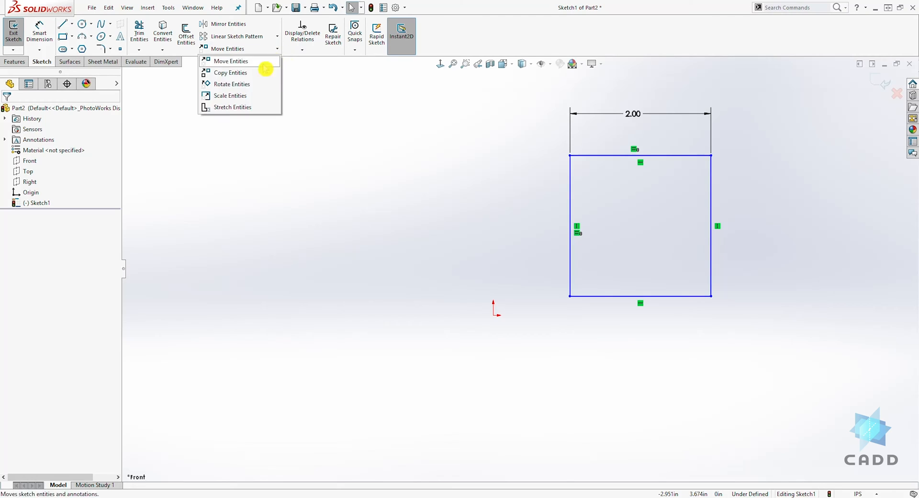
{"action": "left_click", "coordinate": [239, 73]}
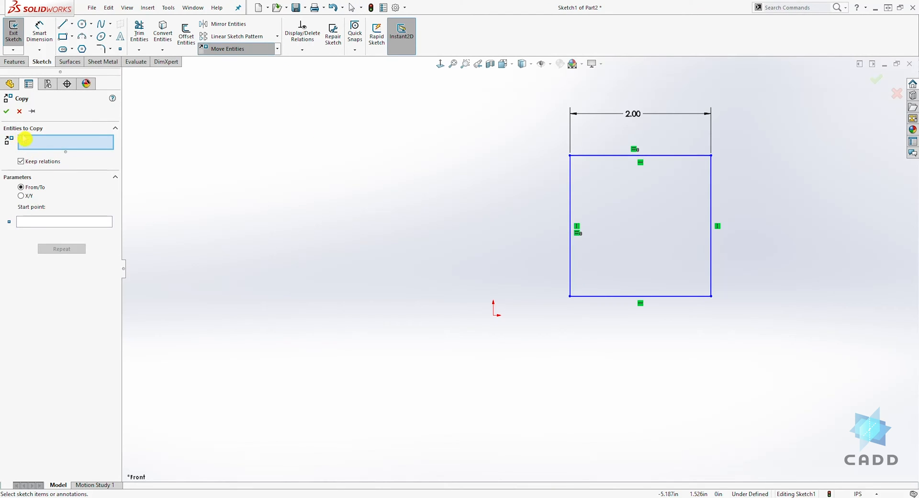
{"action": "mouse_move", "coordinate": [530, 96]}
{"action": "left_mouse_down"}
{"action": "mouse_move", "coordinate": [691, 213]}
{"action": "mouse_move", "coordinate": [588, 128]}
{"action": "mouse_move", "coordinate": [531, 119]}
{"action": "left_mouse_up"}
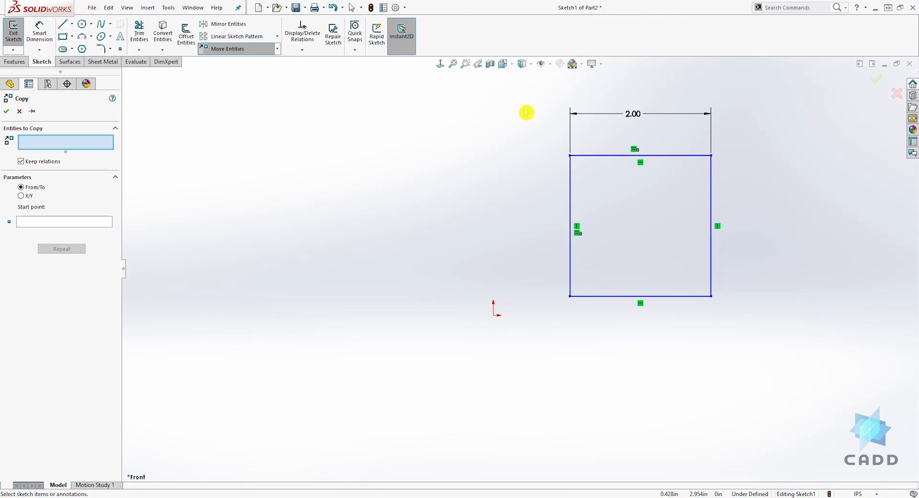
{"action": "left_click_drag", "start_coordinate": [524, 108], "coordinate": [779, 349]}
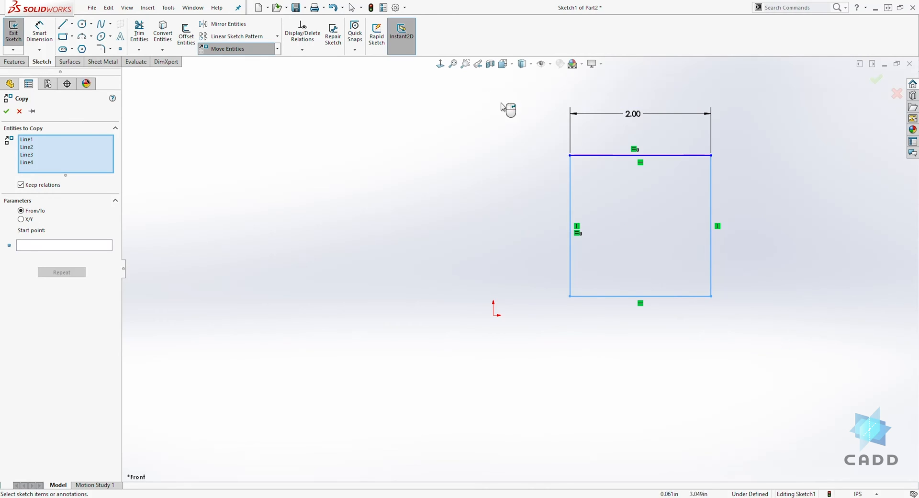
{"action": "left_click_drag", "start_coordinate": [525, 105], "coordinate": [762, 317]}
{"action": "left_click", "coordinate": [43, 241]}
{"action": "left_click", "coordinate": [32, 245]}
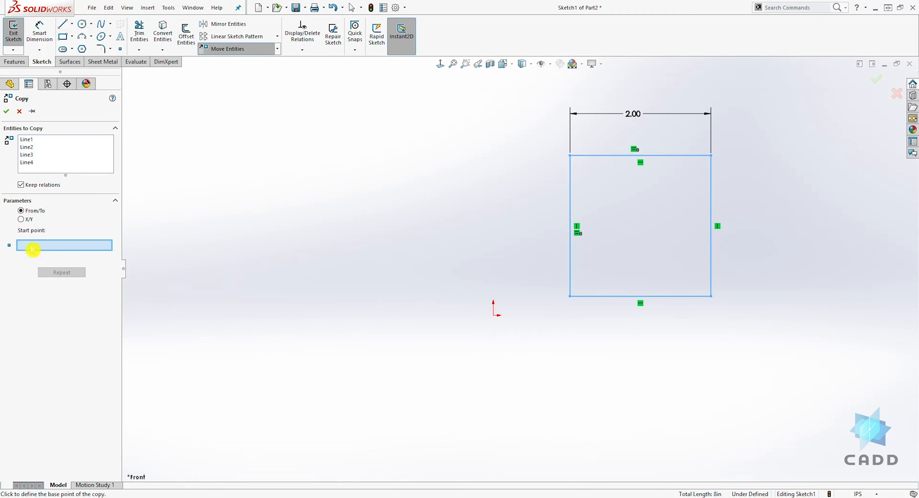
{"action": "left_click", "coordinate": [711, 155]}
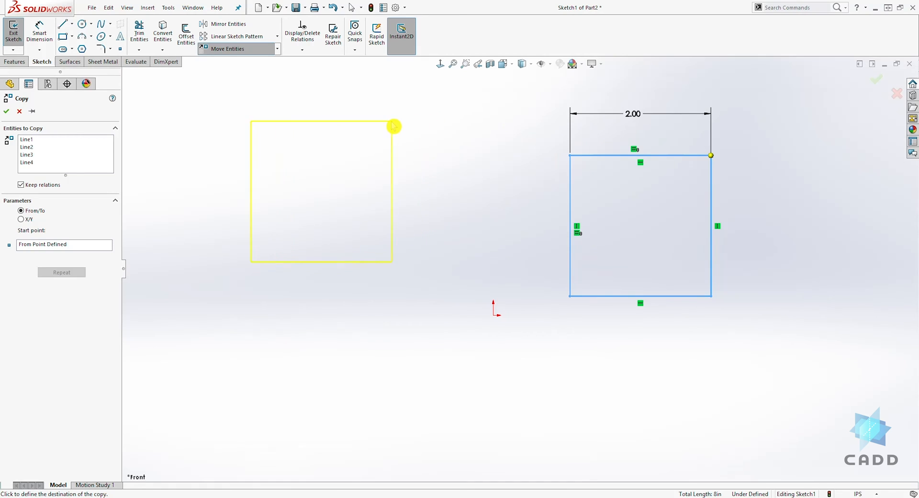
{"action": "left_click", "coordinate": [391, 121]}
{"action": "left_click", "coordinate": [461, 262]}
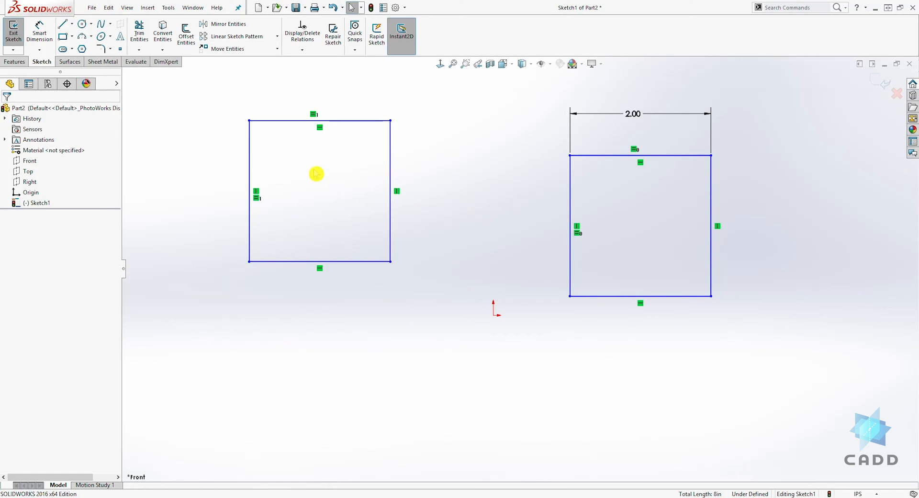
Step: Delete the copied square
{"action": "left_click_drag", "start_coordinate": [402, 301], "coordinate": [193, 108]}
{"action": "key", "text": "Delete"}
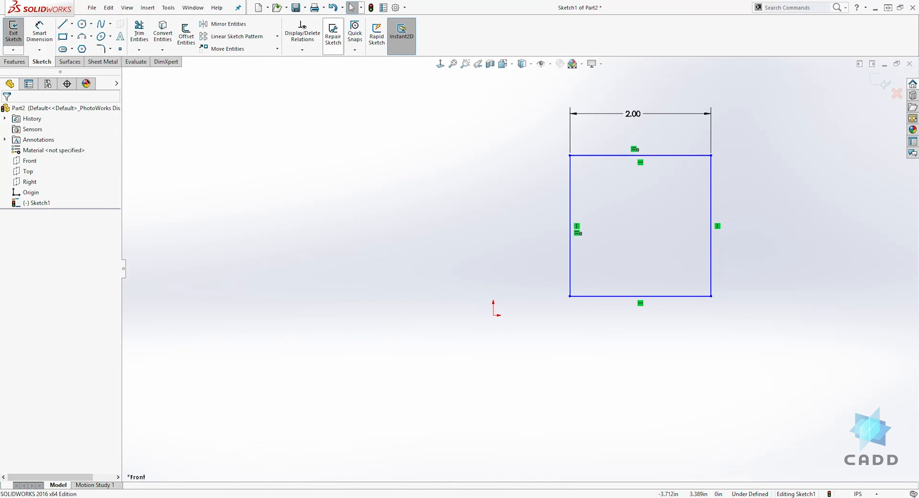
Step: Rotate the square 45 degrees about its lower-left corner with Rotate Entities
{"action": "scroll", "coordinate": [656, 31], "scroll_direction": "up", "scroll_amount": 1}
{"action": "scroll", "coordinate": [794, 122], "scroll_direction": "up", "scroll_amount": 2}
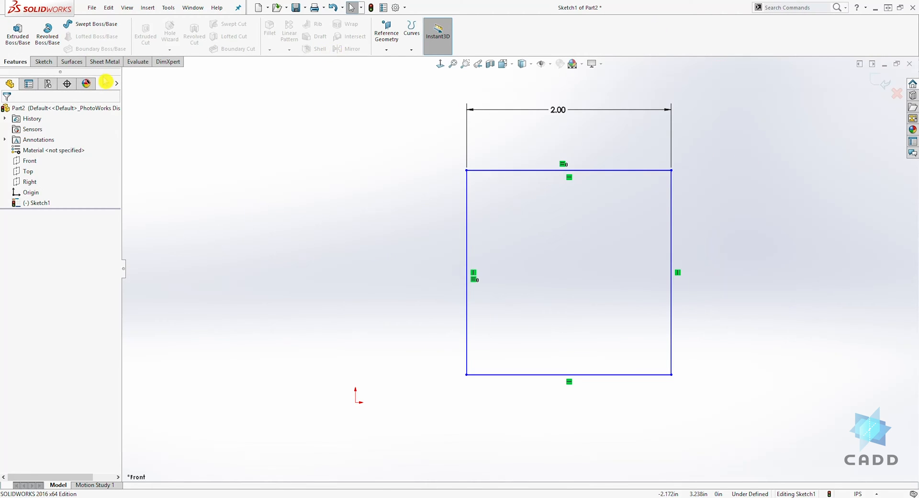
{"action": "left_click", "coordinate": [43, 62]}
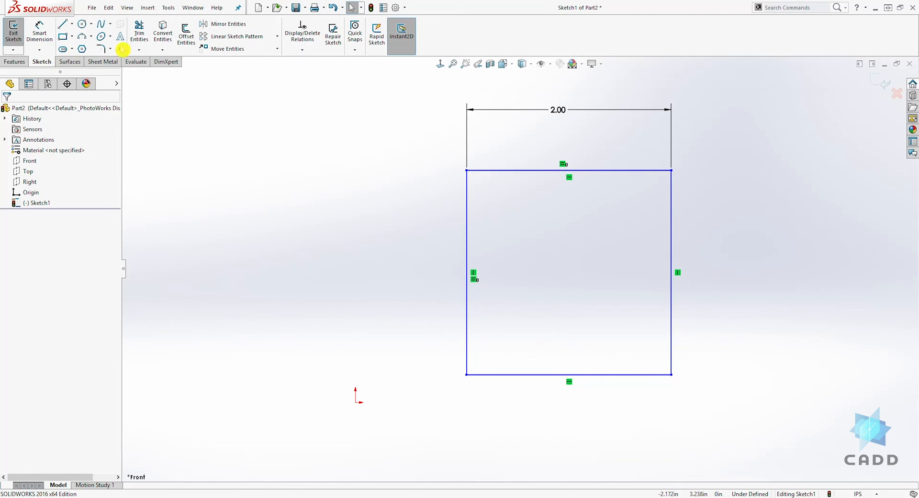
{"action": "left_click", "coordinate": [277, 49]}
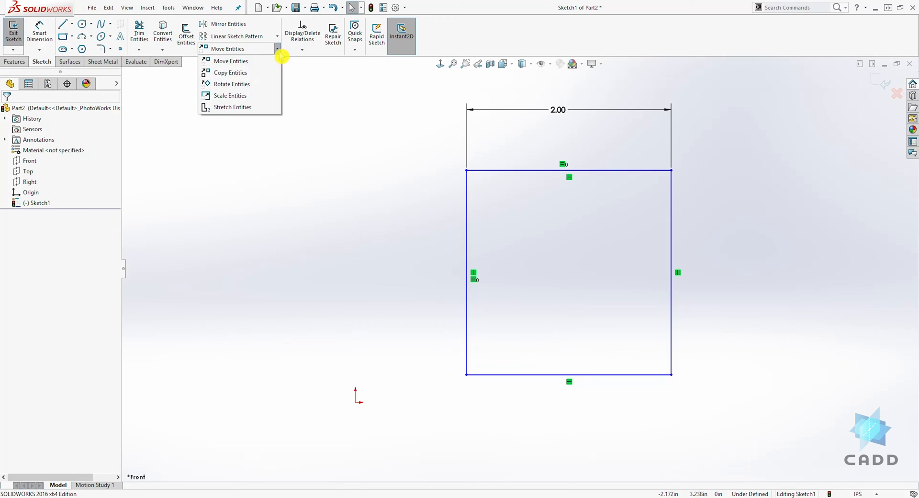
{"action": "left_click", "coordinate": [237, 89]}
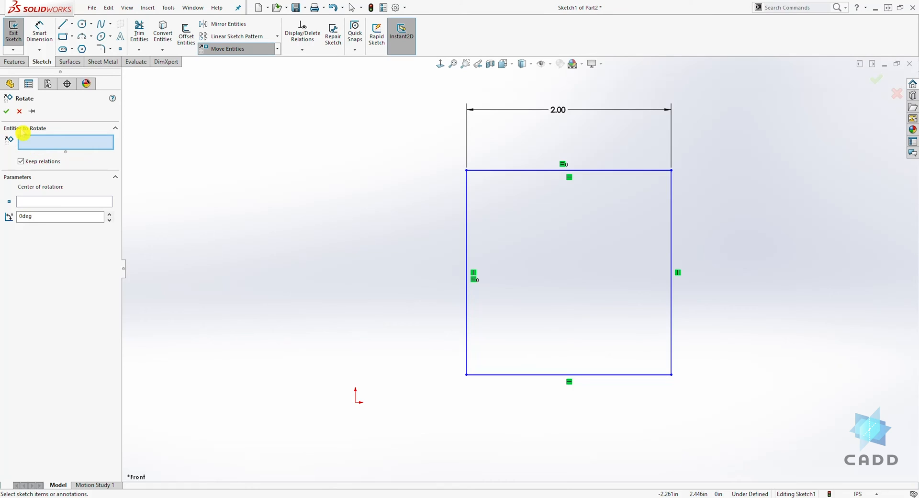
{"action": "mouse_move", "coordinate": [372, 109]}
{"action": "left_mouse_down"}
{"action": "mouse_move", "coordinate": [456, 190]}
{"action": "mouse_move", "coordinate": [759, 417]}
{"action": "left_mouse_up"}
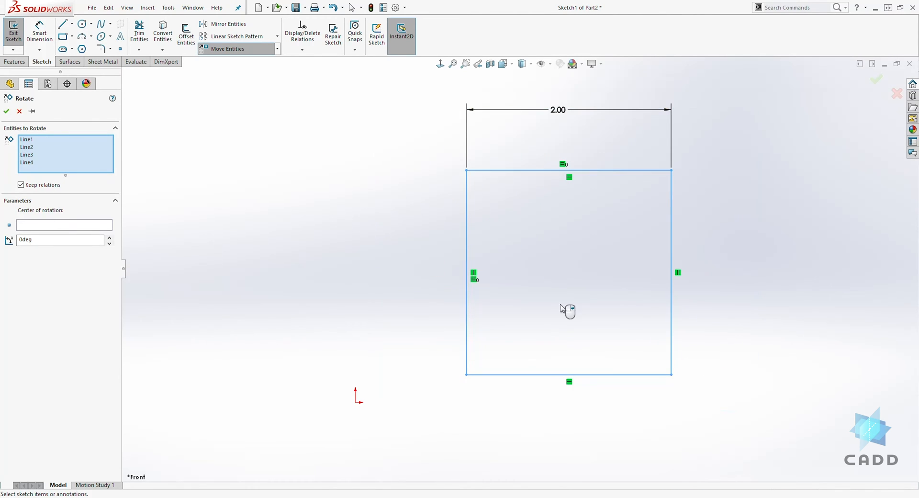
{"action": "left_click", "coordinate": [31, 227]}
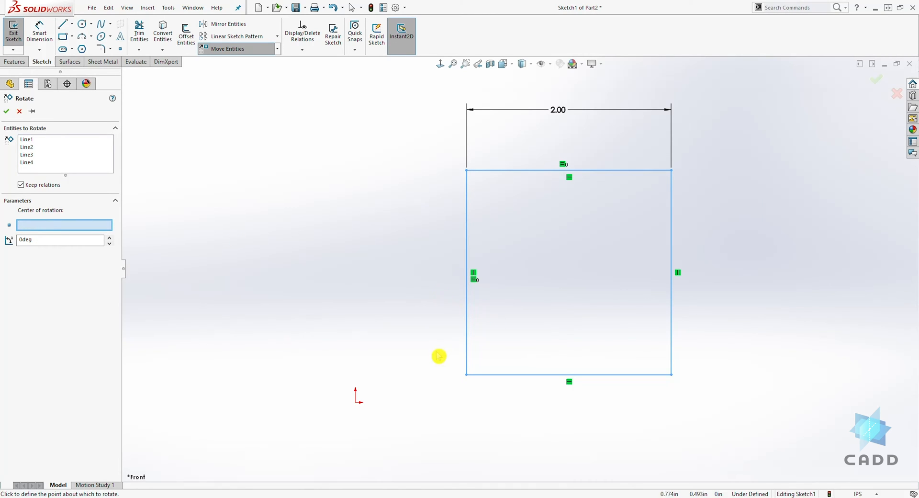
{"action": "left_click", "coordinate": [467, 375]}
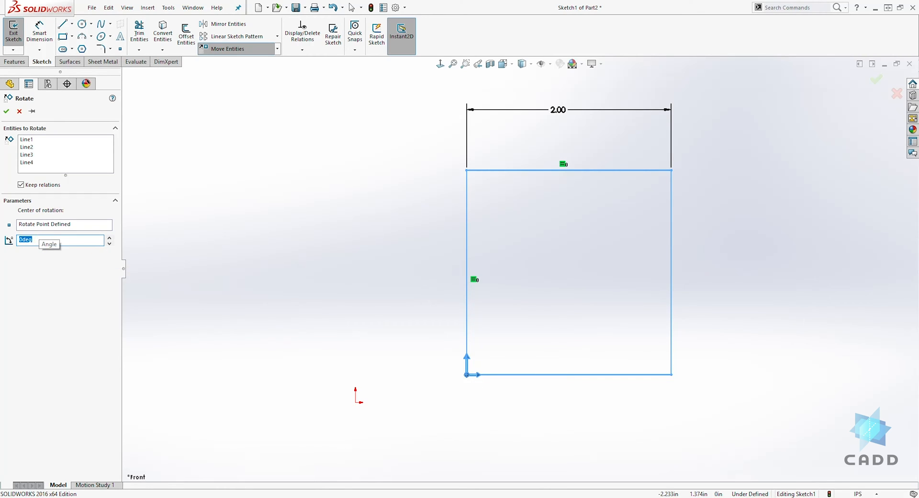
{"action": "key", "text": "Return"}
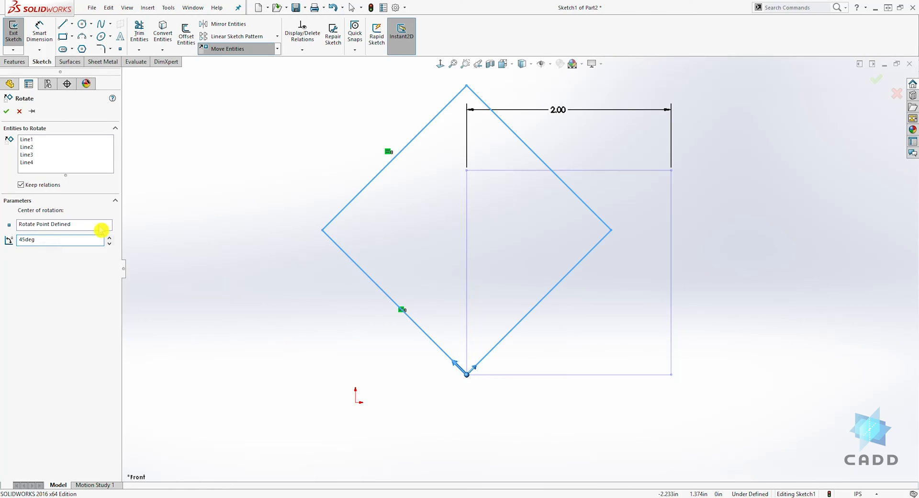
{"action": "left_click", "coordinate": [6, 111]}
{"action": "key", "text": "z"}
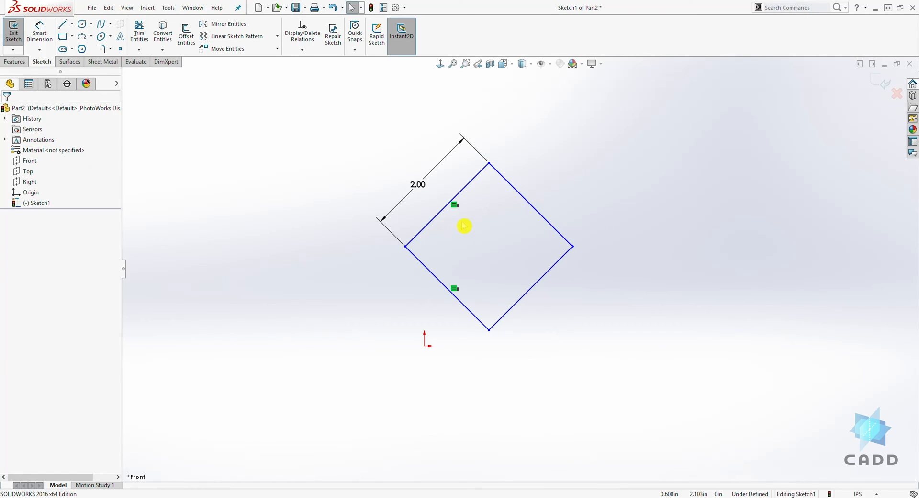
{"action": "left_click", "coordinate": [278, 48]}
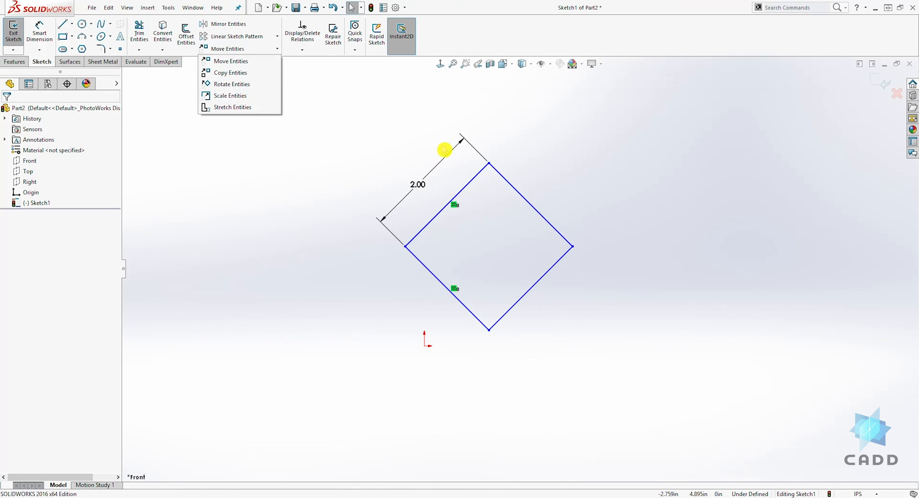
Step: Delete the square's 2.00 side-length dimension
{"action": "left_click", "coordinate": [464, 111]}
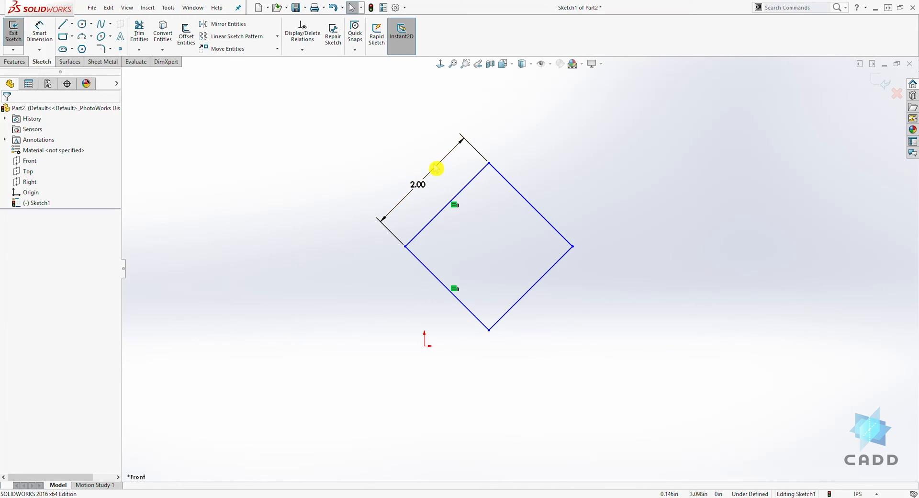
{"action": "left_click_drag", "start_coordinate": [455, 171], "coordinate": [395, 116]}
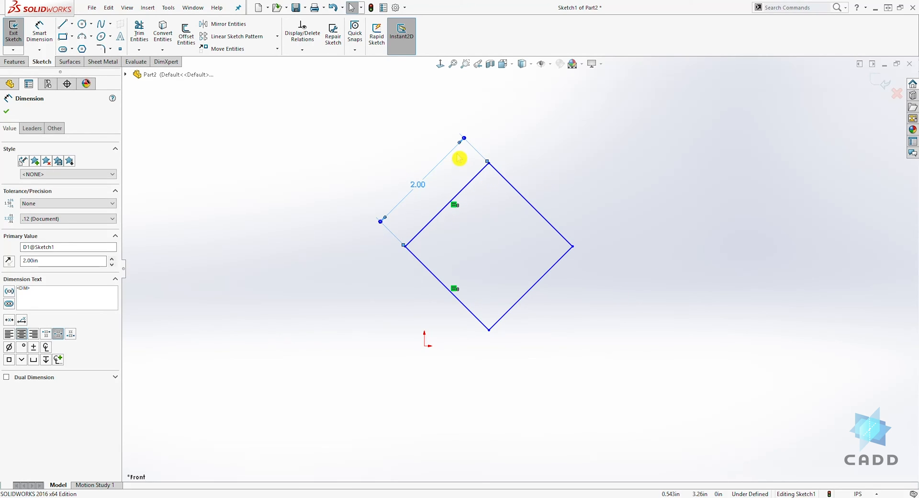
{"action": "key", "text": "Delete"}
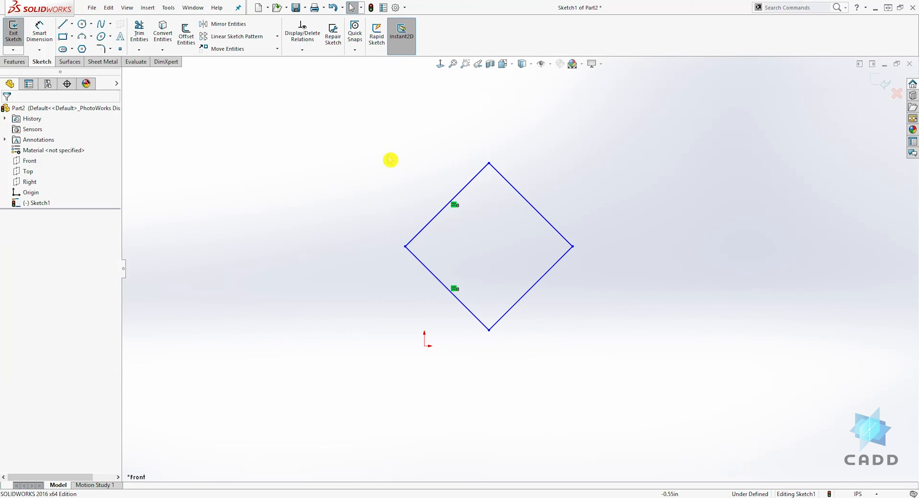
Step: Scale the whole square by a factor of 4 about its bottom corner with Scale Entities
{"action": "left_click", "coordinate": [278, 50]}
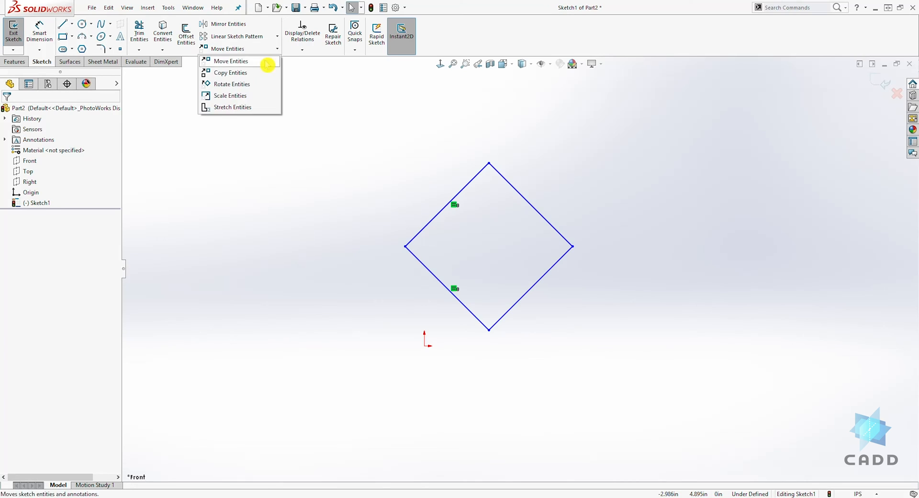
{"action": "left_click", "coordinate": [236, 94]}
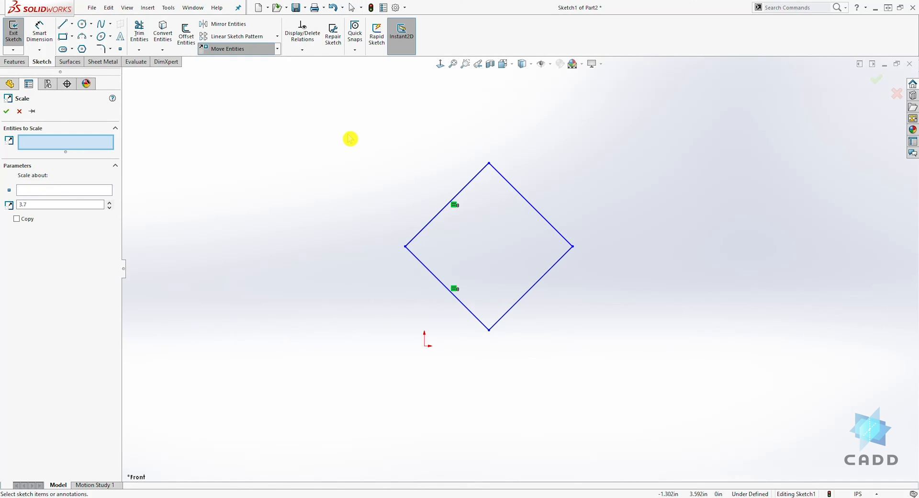
{"action": "left_click_drag", "start_coordinate": [347, 131], "coordinate": [664, 381]}
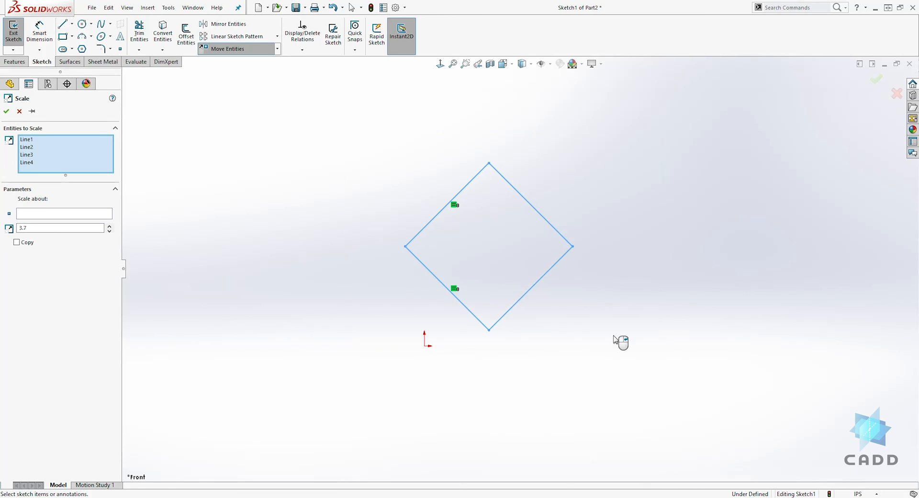
{"action": "left_click", "coordinate": [33, 218]}
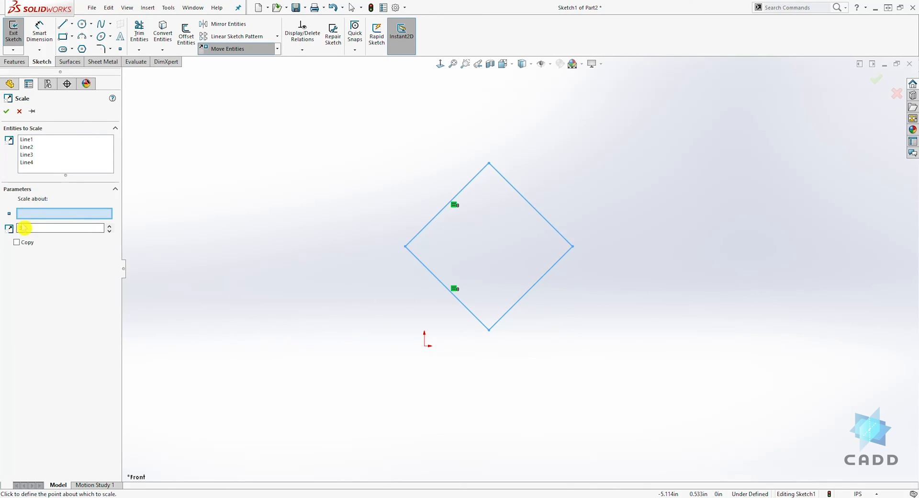
{"action": "left_click", "coordinate": [488, 330]}
{"action": "scroll", "coordinate": [499, 335], "scroll_direction": "up", "scroll_amount": 3}
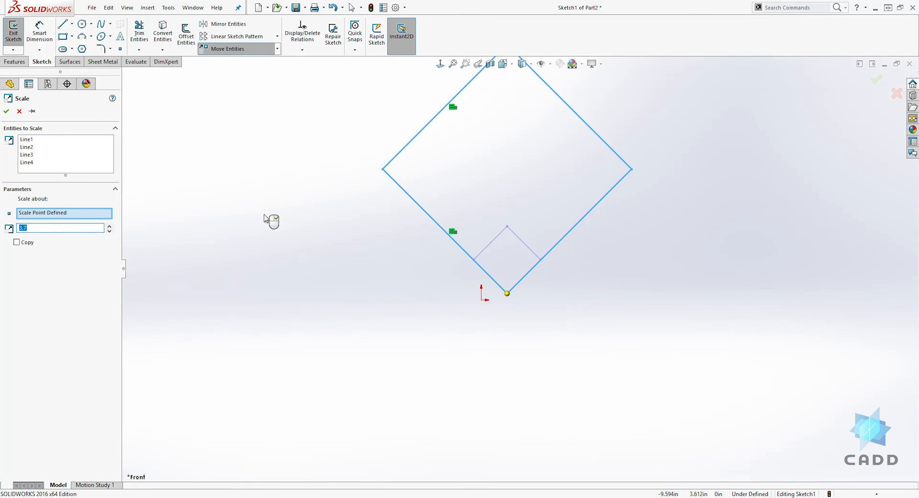
{"action": "scroll", "coordinate": [502, 239], "scroll_direction": "up", "scroll_amount": 2}
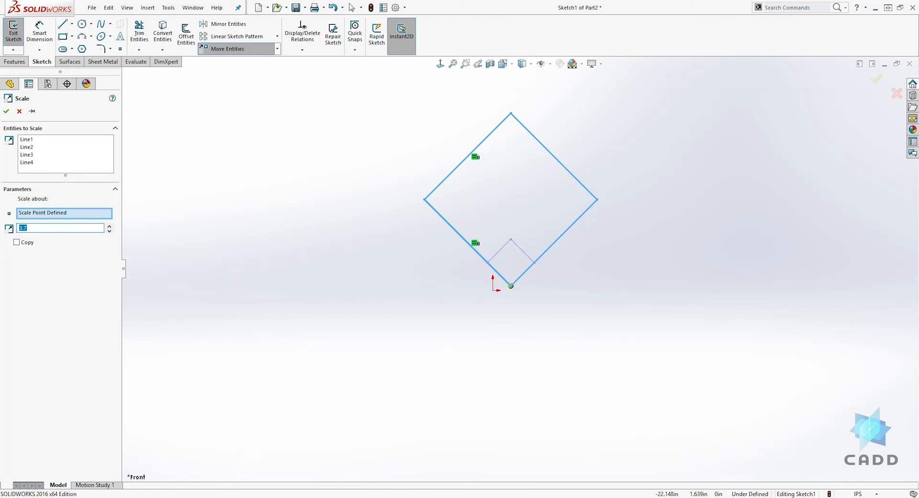
{"action": "type", "text": "4"}
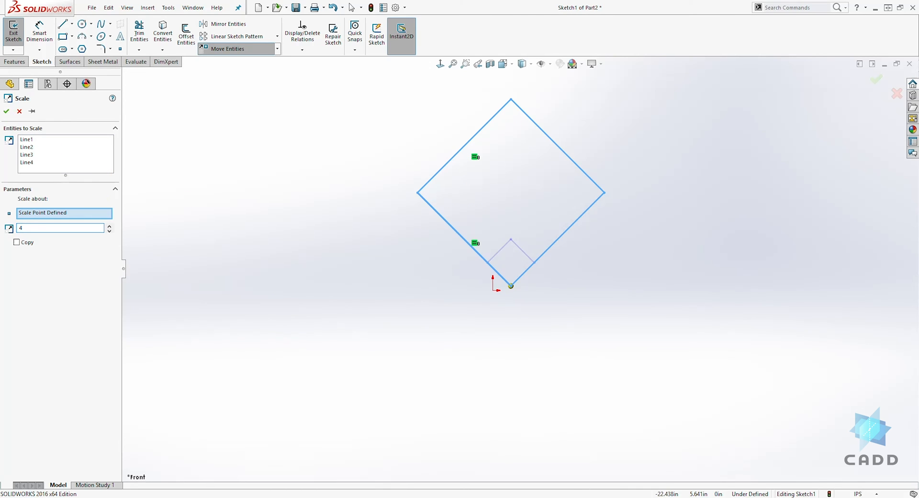
{"action": "left_click", "coordinate": [6, 111]}
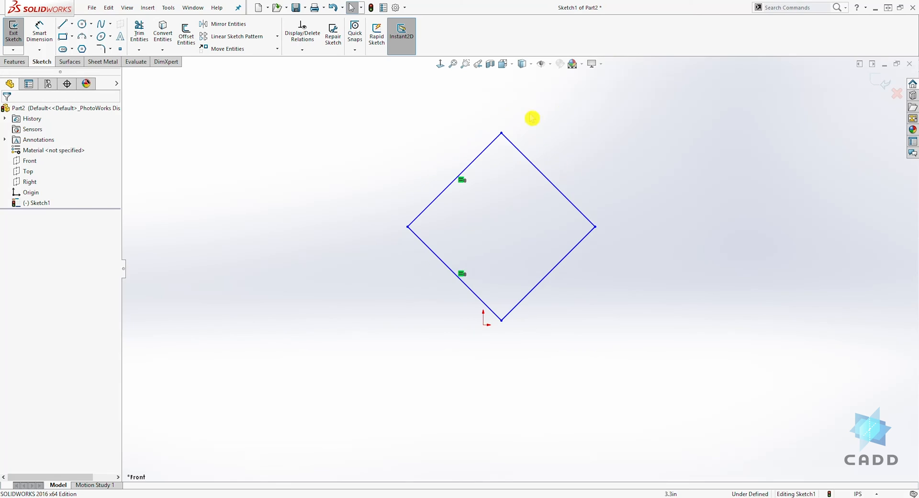
Step: Open Stretch Entities and select the square's two upper edges as the entities to stretch
{"action": "left_click", "coordinate": [277, 49]}
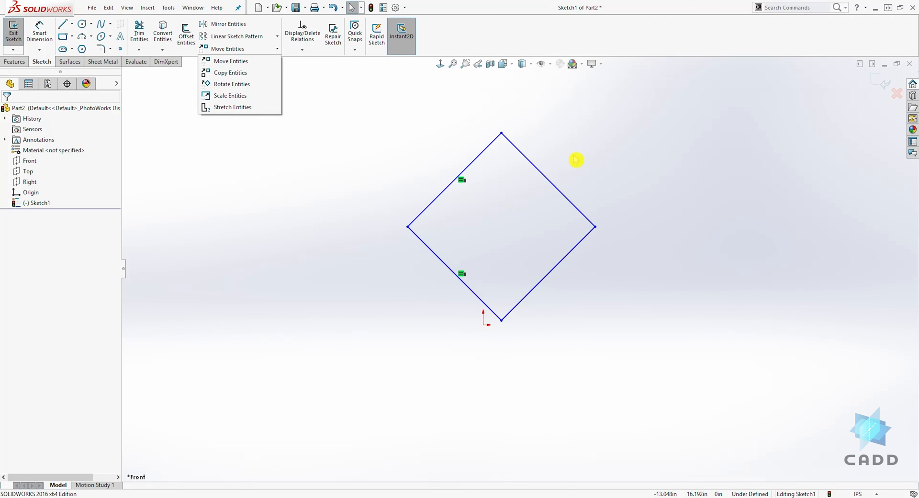
{"action": "left_click", "coordinate": [245, 109]}
{"action": "scroll", "coordinate": [557, 122], "scroll_direction": "down", "scroll_amount": 1}
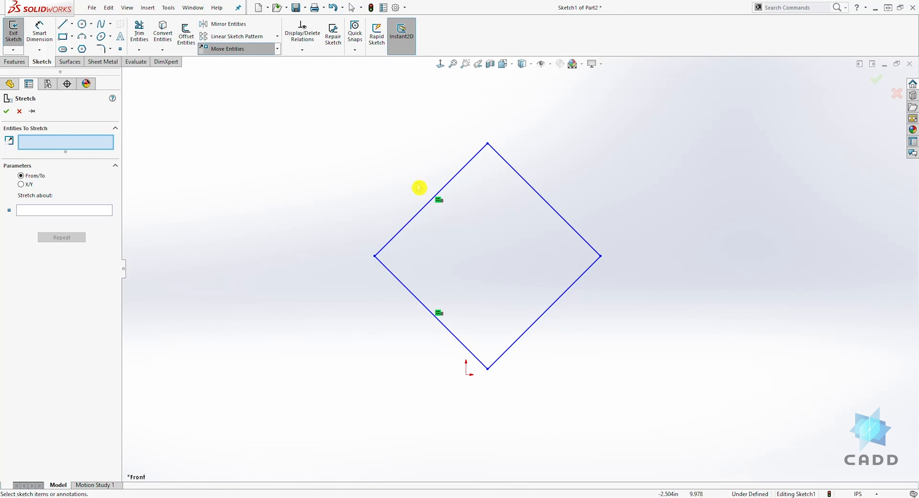
{"action": "mouse_move", "coordinate": [309, 96]}
{"action": "left_mouse_down"}
{"action": "mouse_move", "coordinate": [574, 183]}
{"action": "mouse_move", "coordinate": [622, 229]}
{"action": "left_mouse_up"}
{"action": "left_click", "coordinate": [541, 197]}
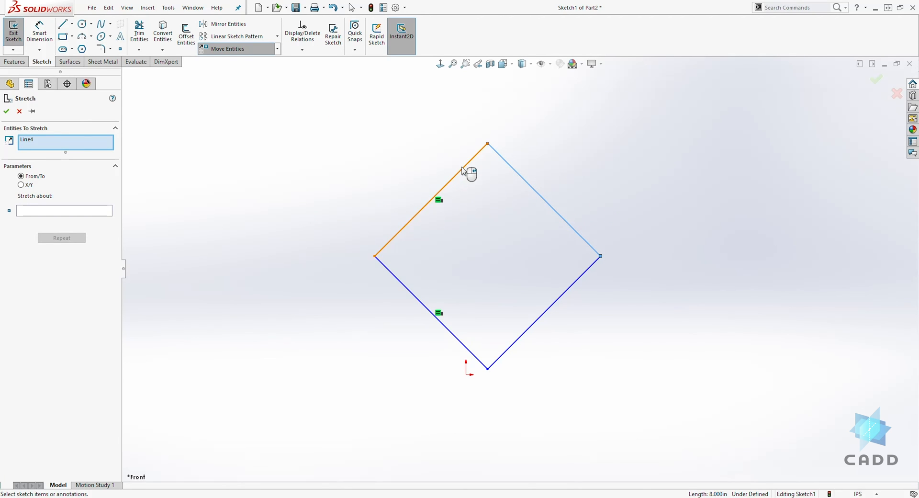
{"action": "left_click", "coordinate": [469, 171]}
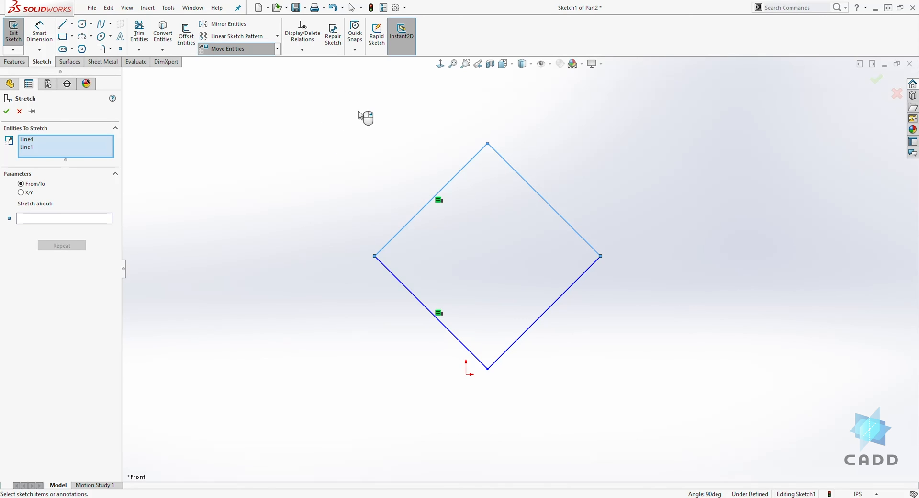
{"action": "mouse_move", "coordinate": [326, 98]}
{"action": "left_mouse_down"}
{"action": "mouse_move", "coordinate": [545, 203]}
{"action": "mouse_move", "coordinate": [507, 194]}
{"action": "mouse_move", "coordinate": [599, 227]}
{"action": "mouse_move", "coordinate": [560, 205]}
{"action": "mouse_move", "coordinate": [636, 276]}
{"action": "left_mouse_up"}
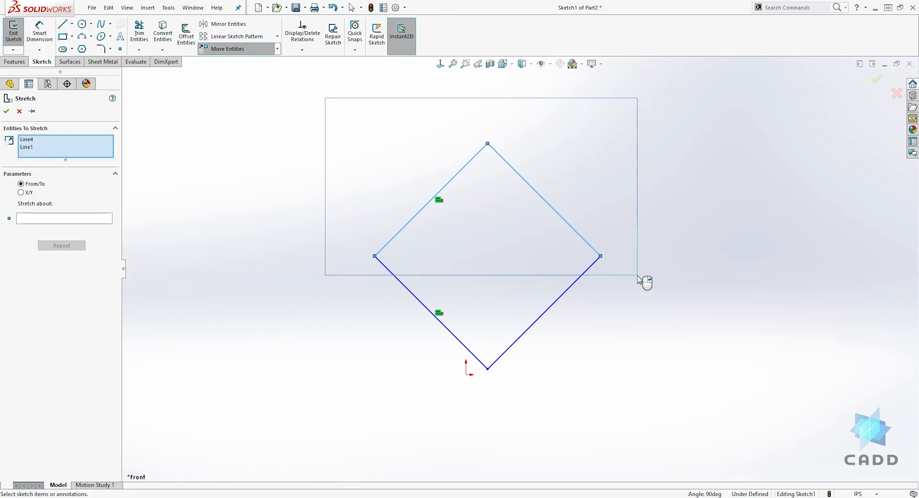
{"action": "left_click_drag", "start_coordinate": [637, 275], "coordinate": [635, 274]}
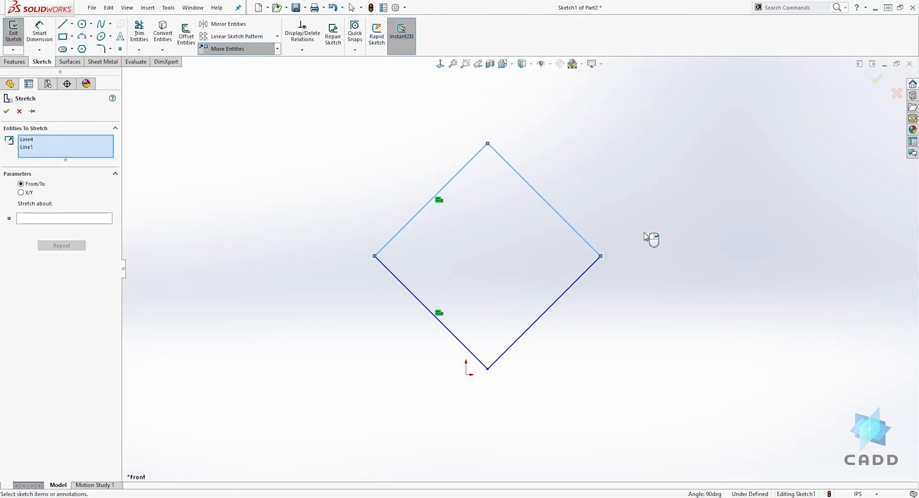
{"action": "left_click_drag", "start_coordinate": [648, 216], "coordinate": [590, 155]}
{"action": "left_click_drag", "start_coordinate": [660, 344], "coordinate": [538, 299]}
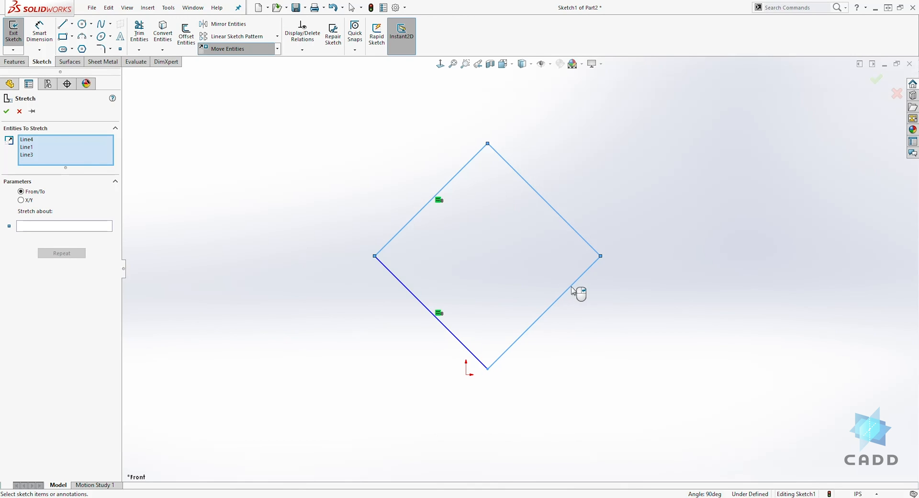
{"action": "left_click", "coordinate": [573, 291]}
{"action": "left_click_drag", "start_coordinate": [653, 340], "coordinate": [506, 289]}
{"action": "left_click_drag", "start_coordinate": [348, 136], "coordinate": [395, 196]}
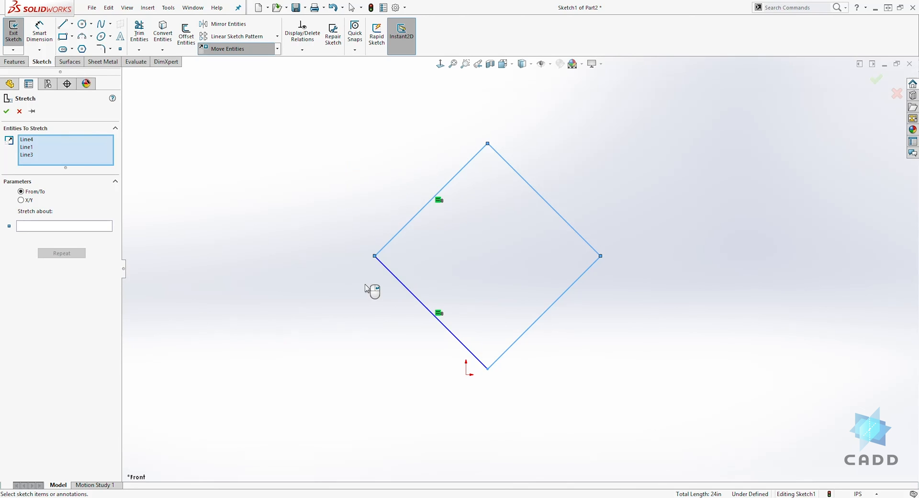
{"action": "left_click_drag", "start_coordinate": [343, 288], "coordinate": [461, 331]}
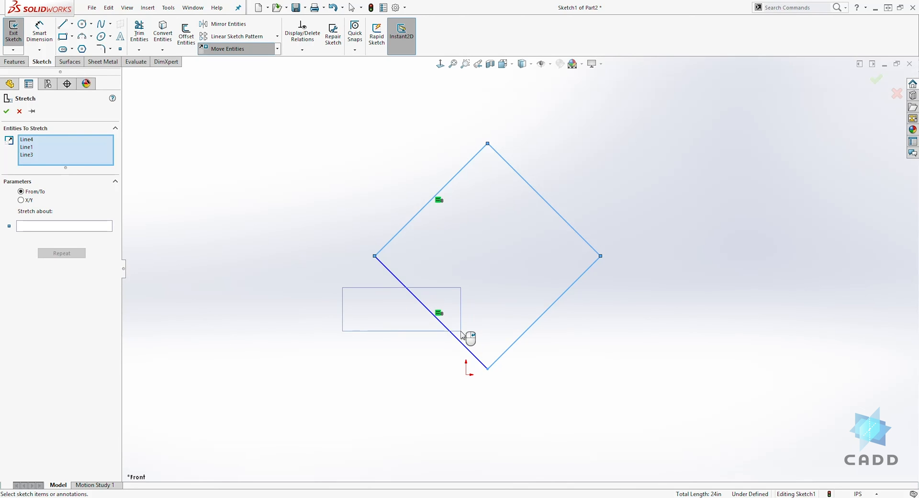
{"action": "left_click_drag", "start_coordinate": [461, 331], "coordinate": [363, 286]}
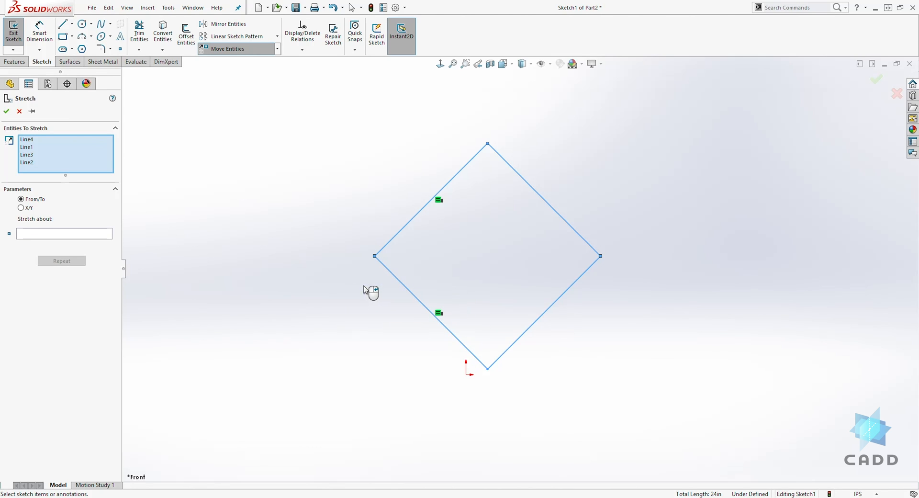
{"action": "left_click", "coordinate": [390, 272]}
{"action": "left_click", "coordinate": [569, 294]}
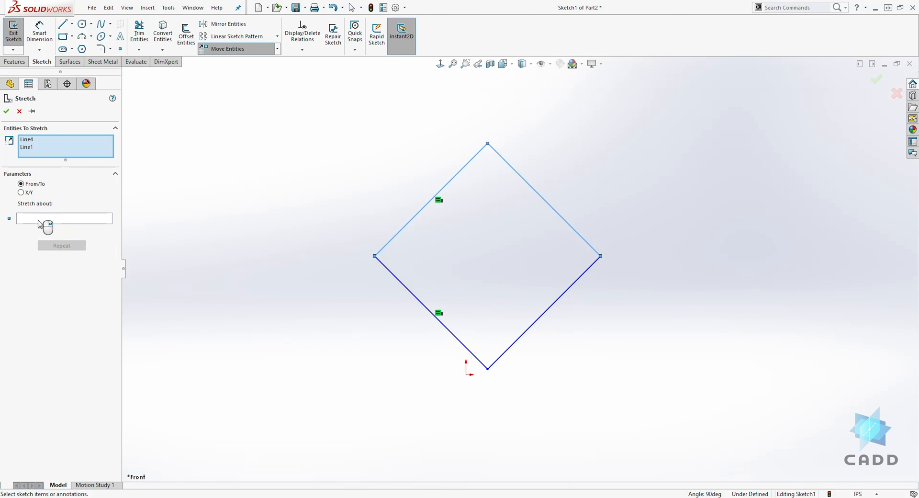
Step: Stretch the two upper edges from the square's top corner to a point up and to the left
{"action": "left_click", "coordinate": [40, 222]}
{"action": "left_click", "coordinate": [488, 143]}
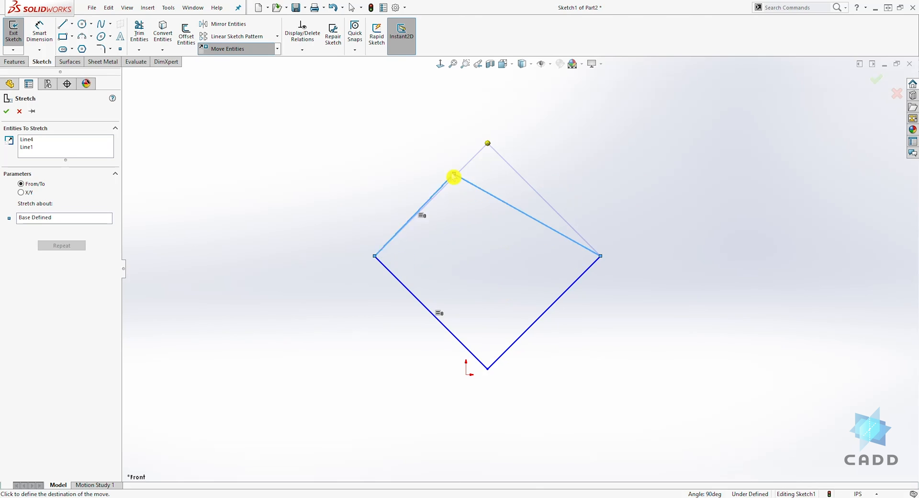
{"action": "left_click", "coordinate": [341, 103]}
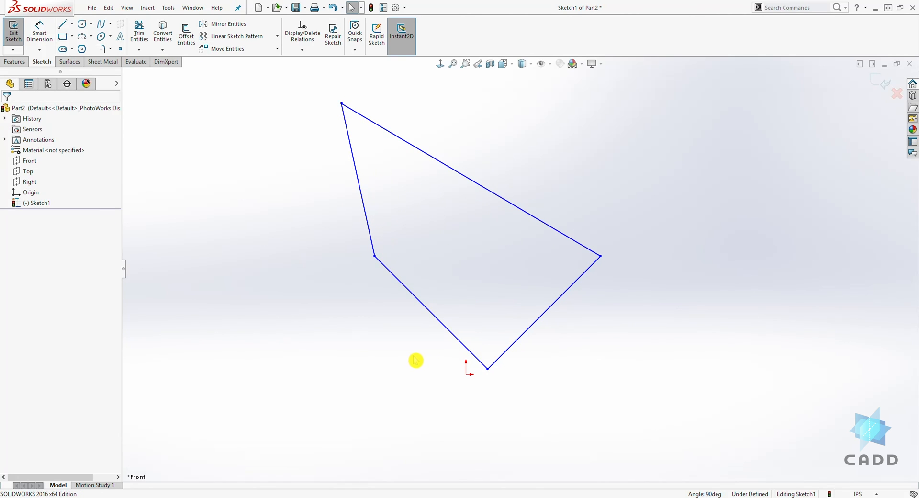